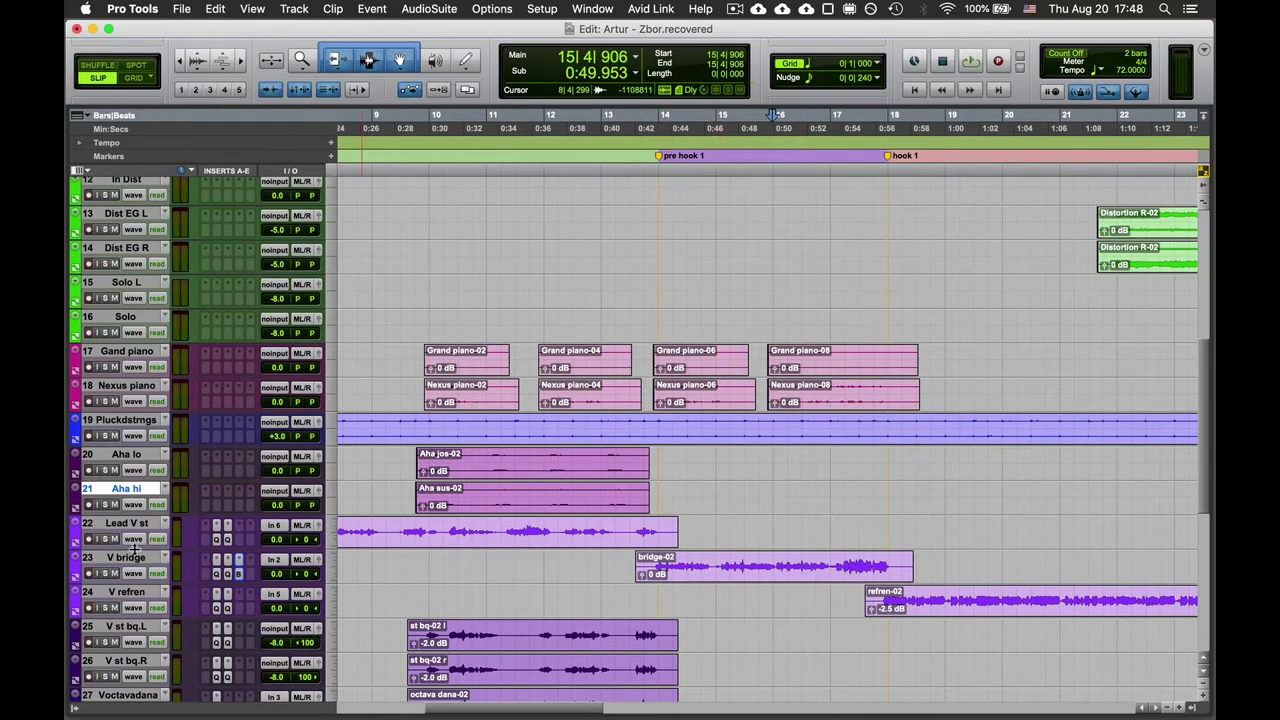
# Select most of the bridge-02 clip on the V bridge track and re-enable that track's bypassed third insert
pyautogui.moveTo(650, 568); pyautogui.dragTo(896, 572)
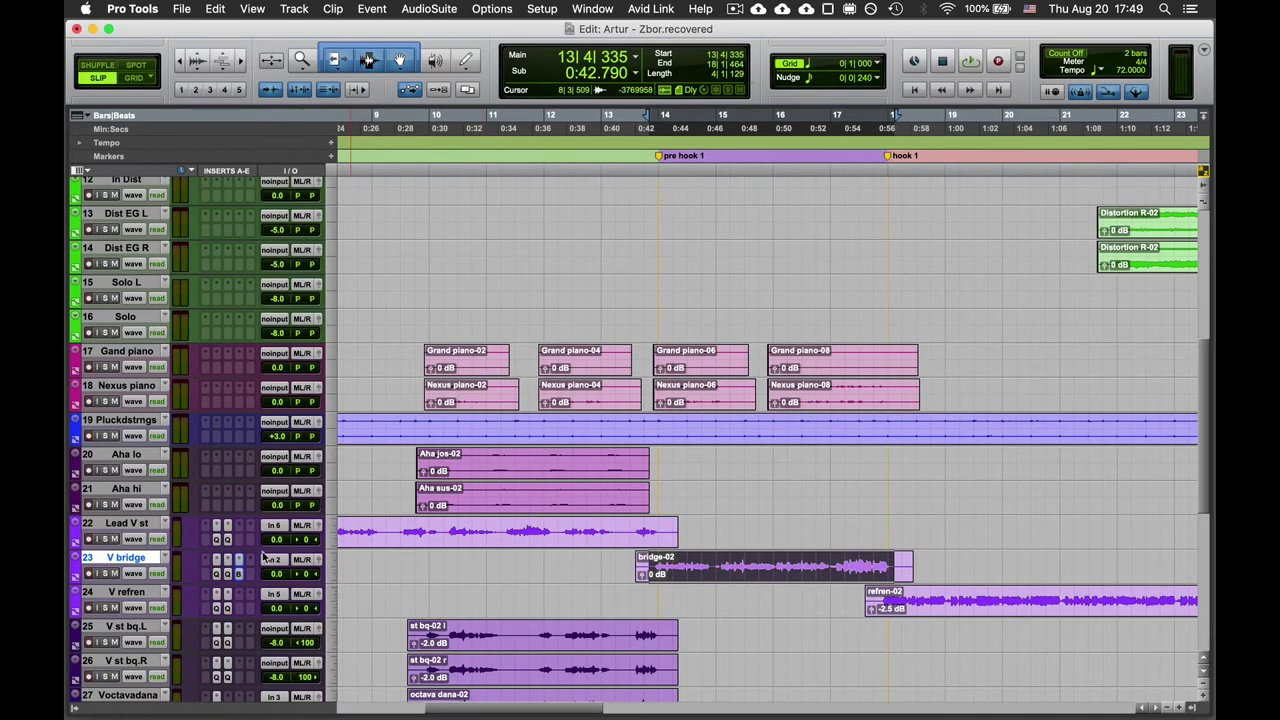
pyautogui.click(238, 580)
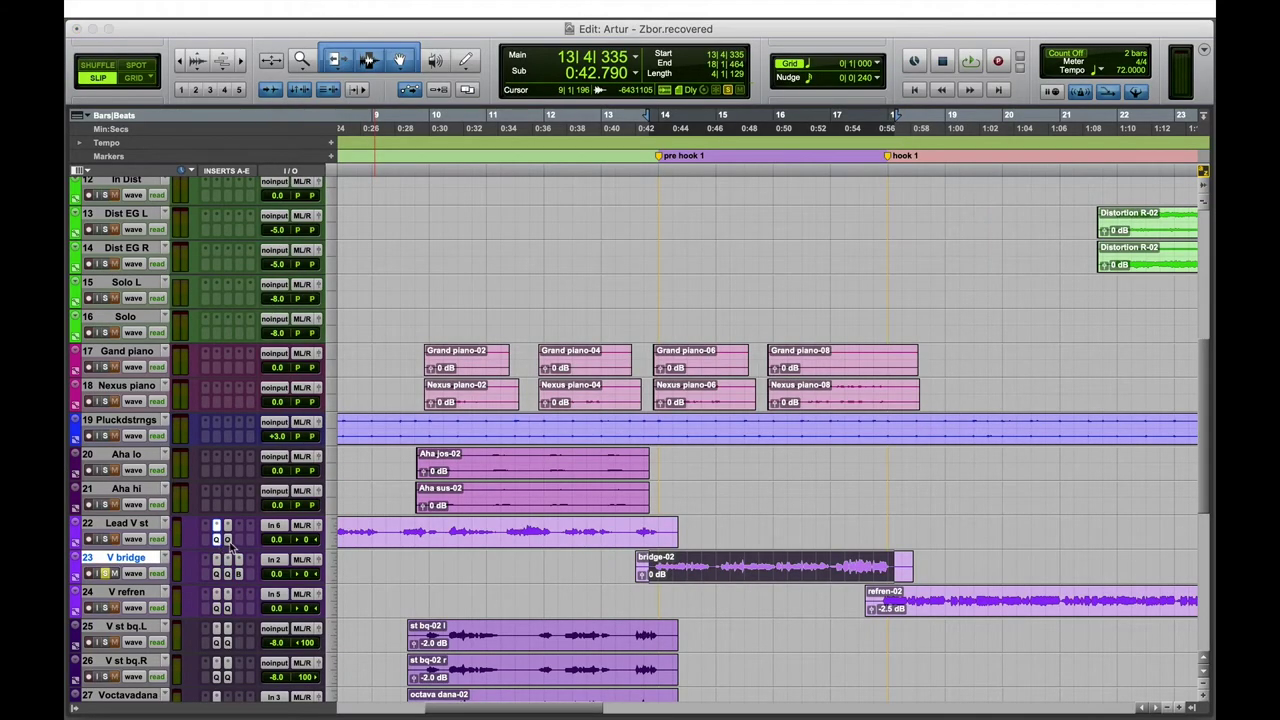
# Examine the EQ3 7-Band settings on the Lead V st and neighbouring vocal tracks
pyautogui.click(216, 540)
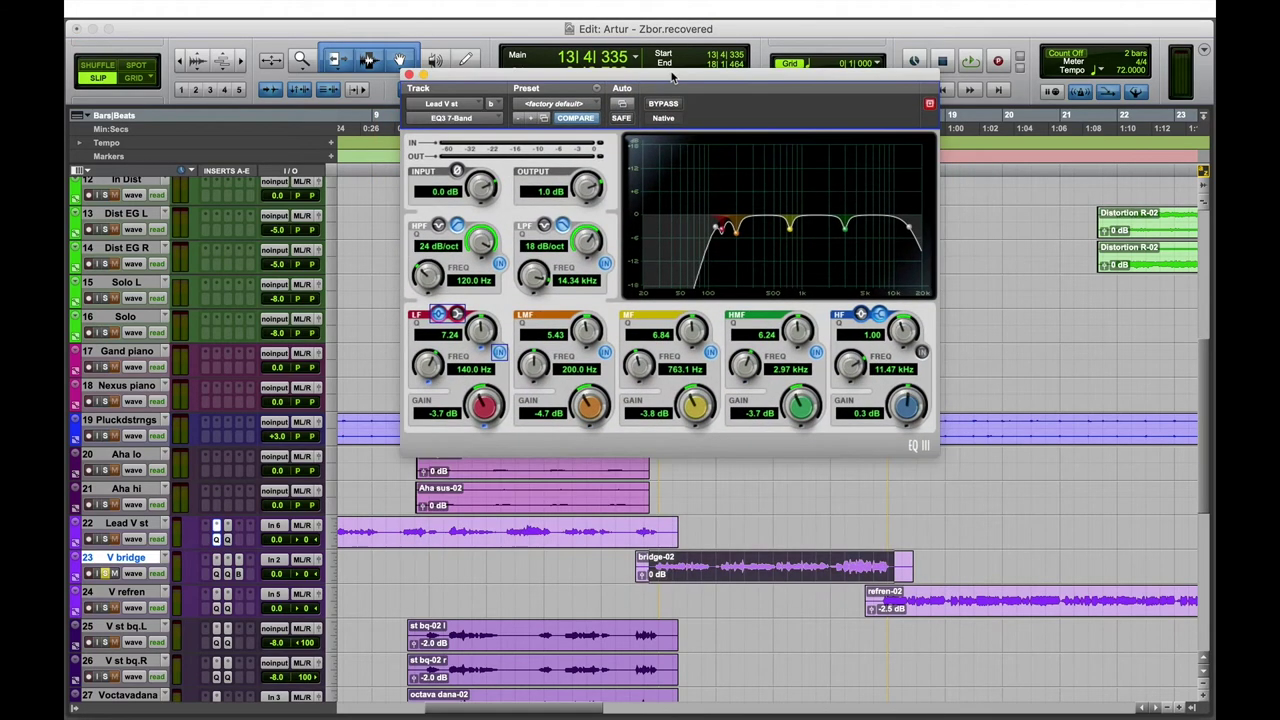
pyautogui.click(227, 534)
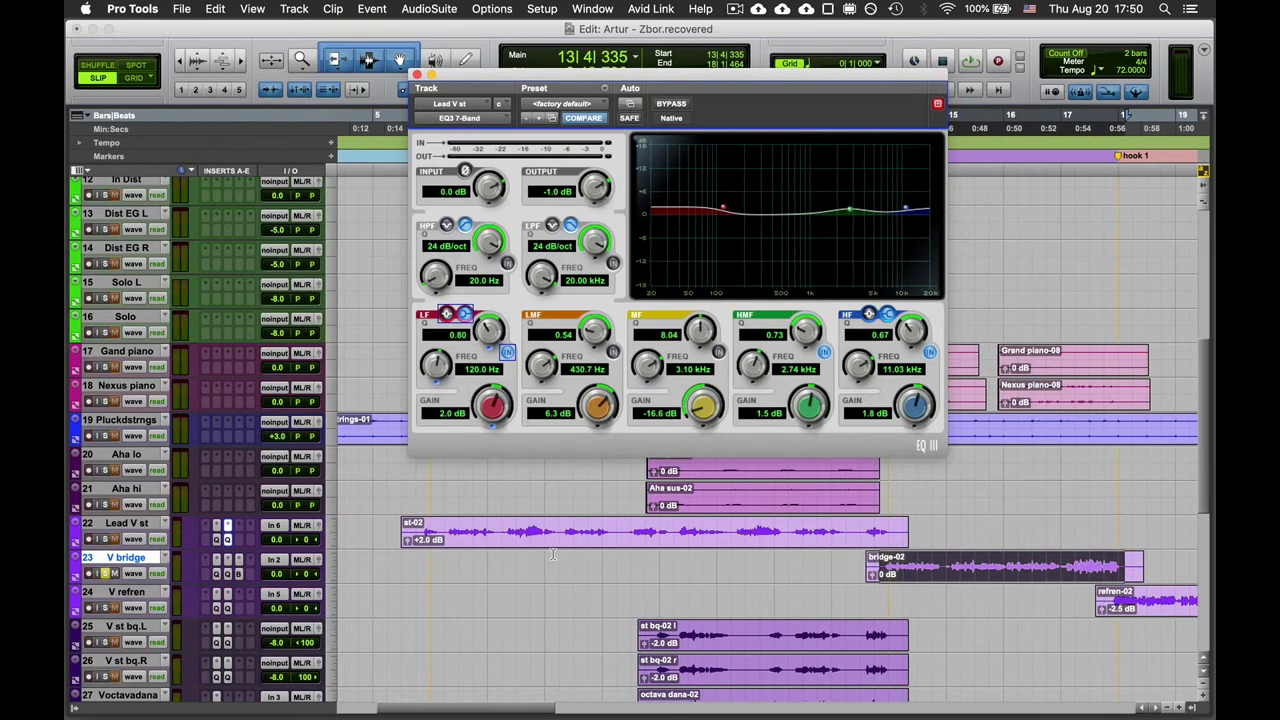
pyautogui.click(226, 537)
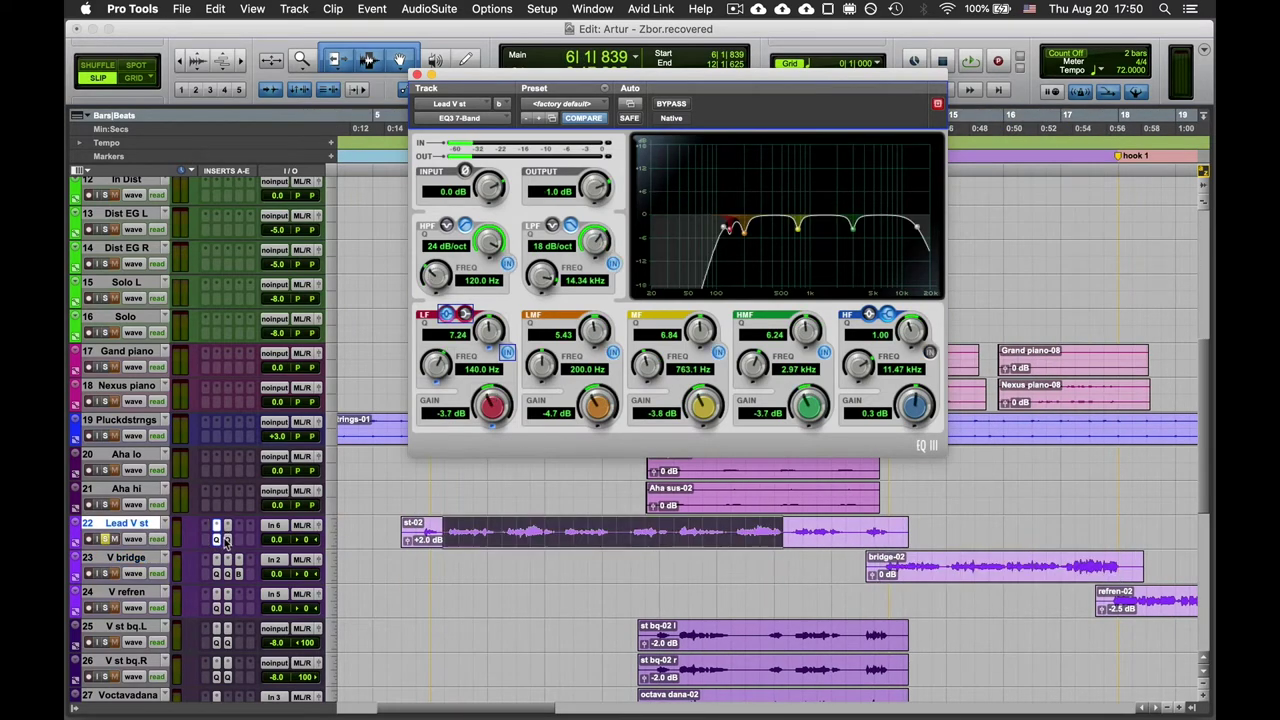
pyautogui.click(218, 576)
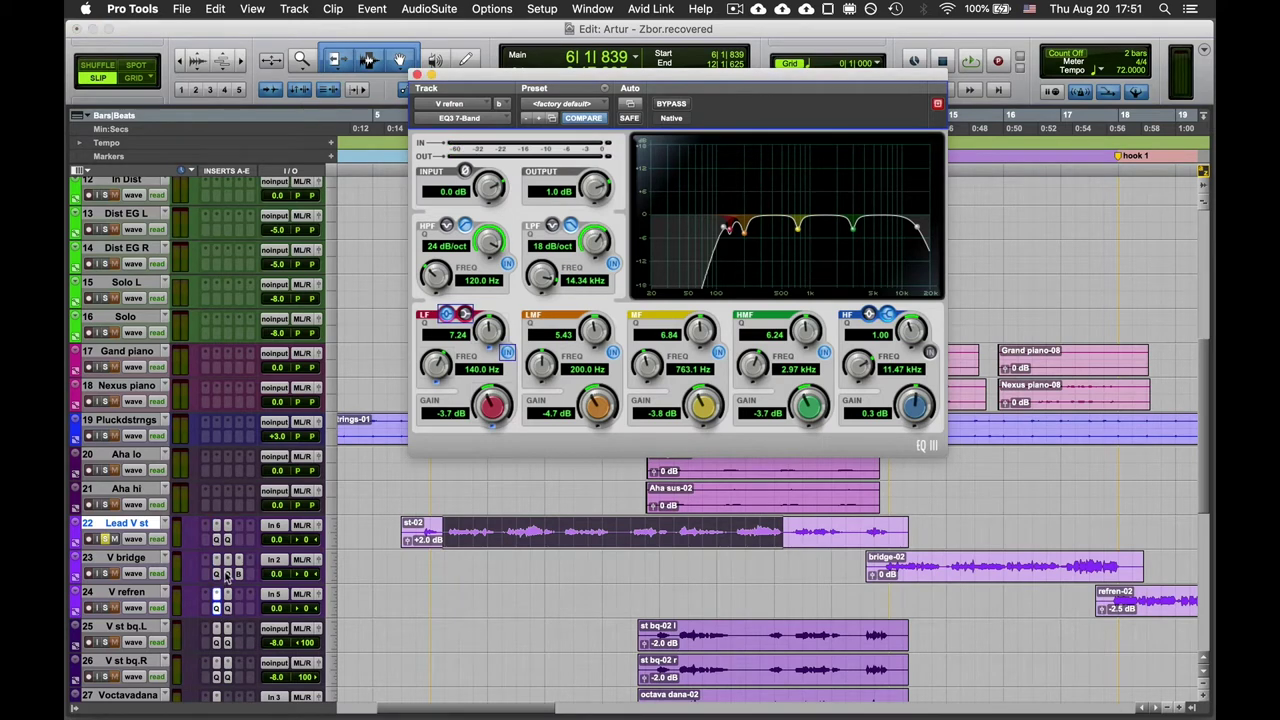
# Open FabFilter Pro-Q 3 on the V bridge track and play the selected bridge passage to examine its spectrum
pyautogui.click(236, 574)
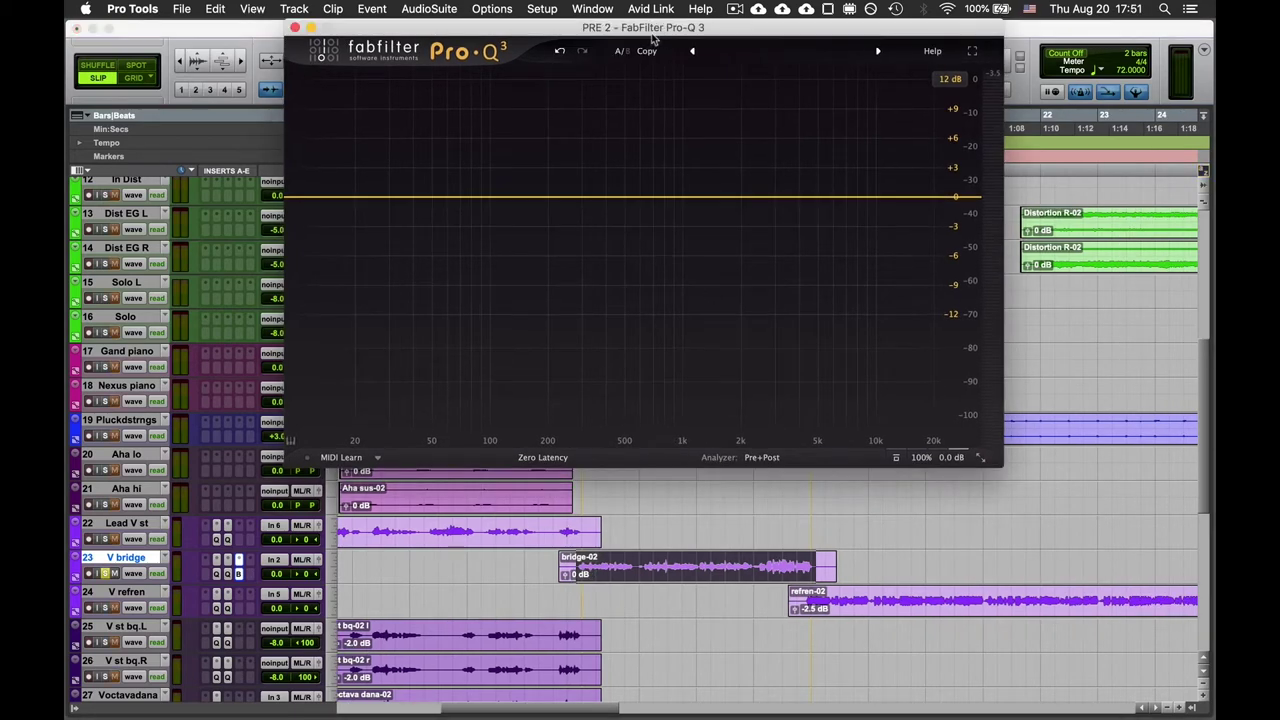
pyautogui.press('space')
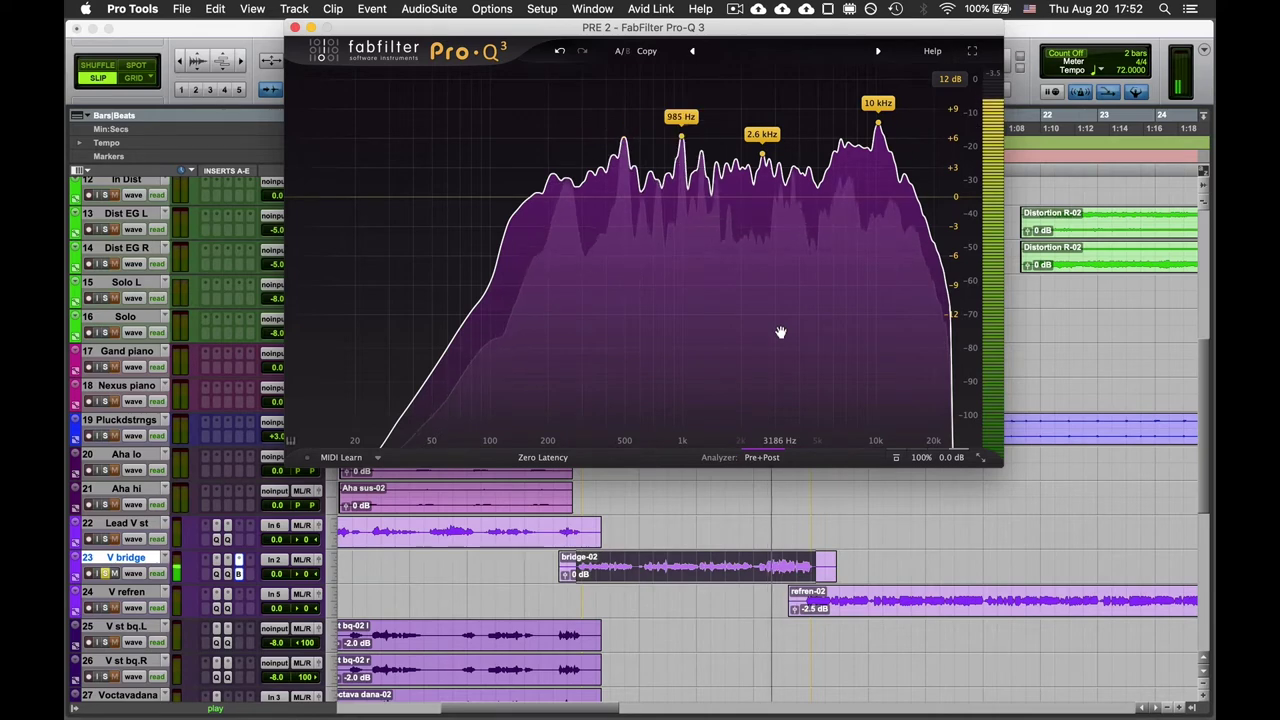
pyautogui.press('space')
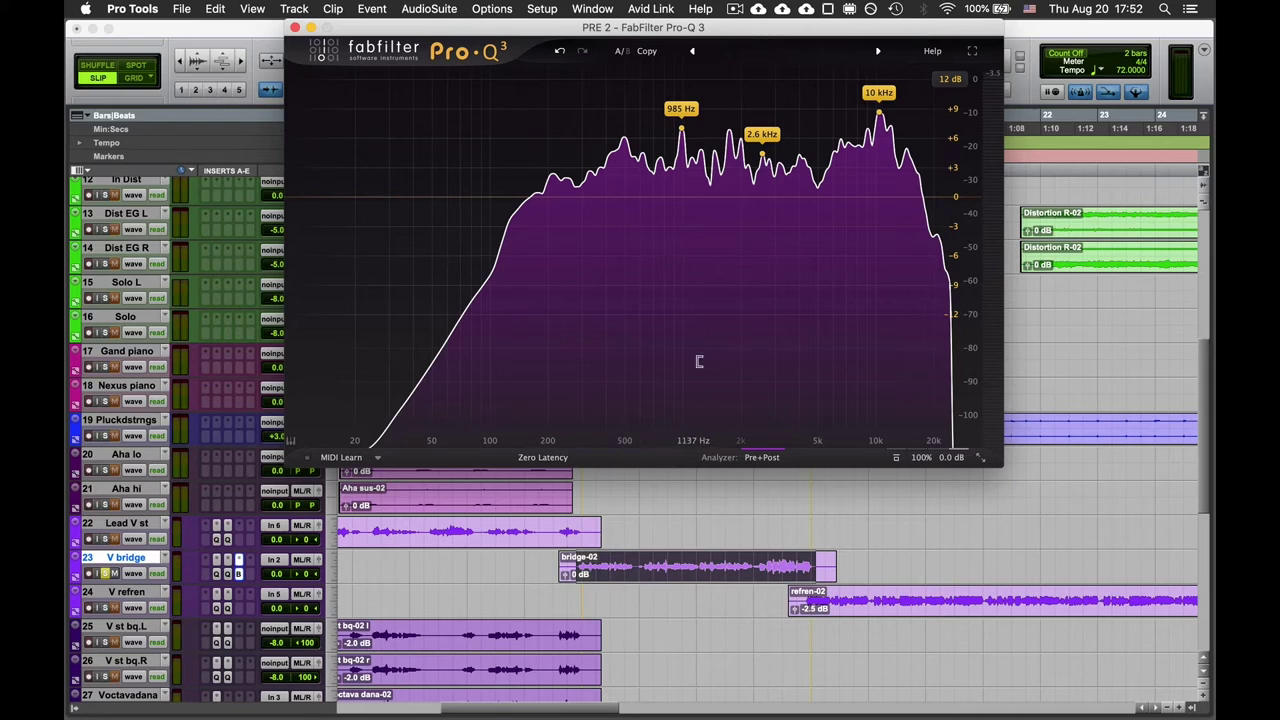
pyautogui.press('space')
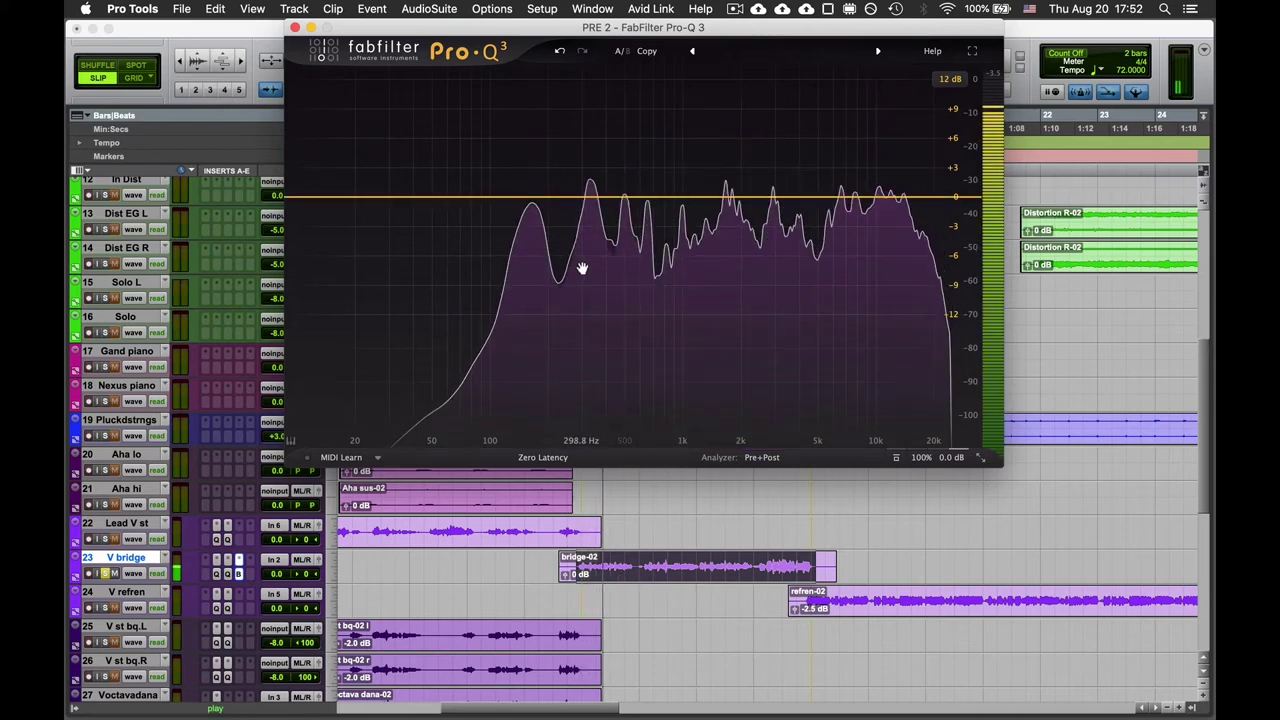
pyautogui.press('space')
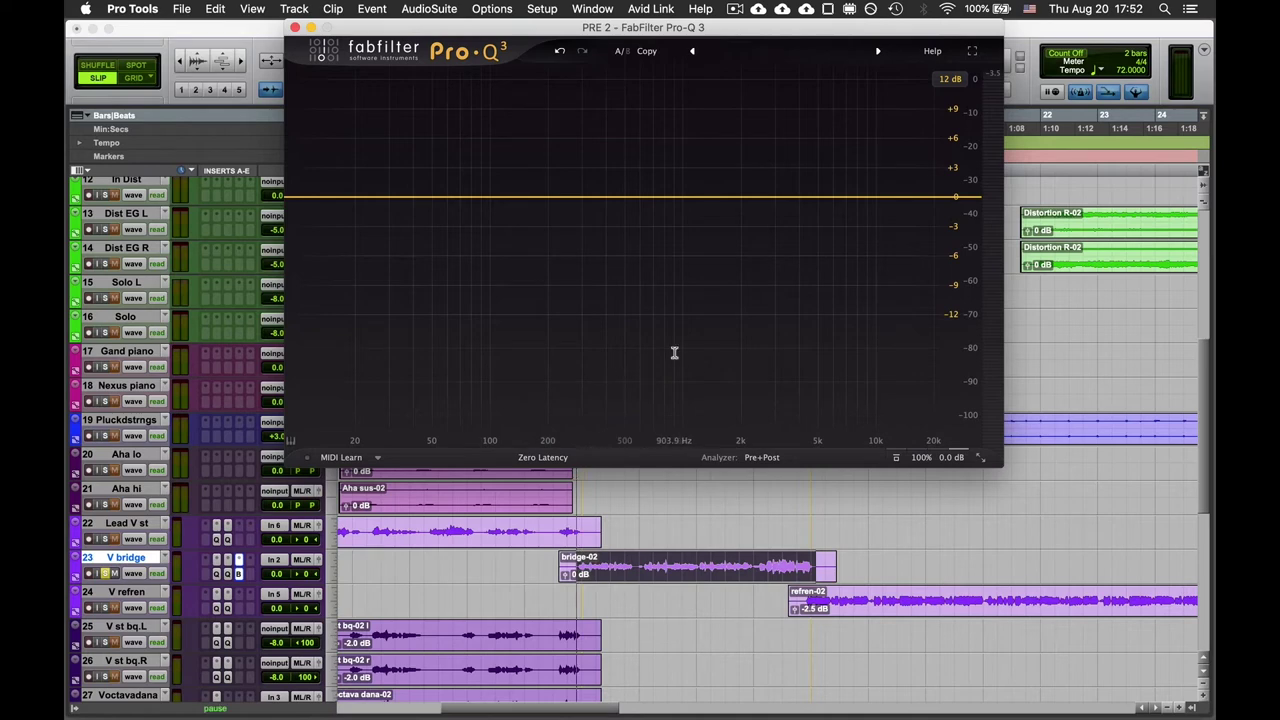
pyautogui.press('space')
# Add a Bell band to the flat Pro-Q 3 curve and set its frequency to 170 Hz
pyautogui.click(530, 212)
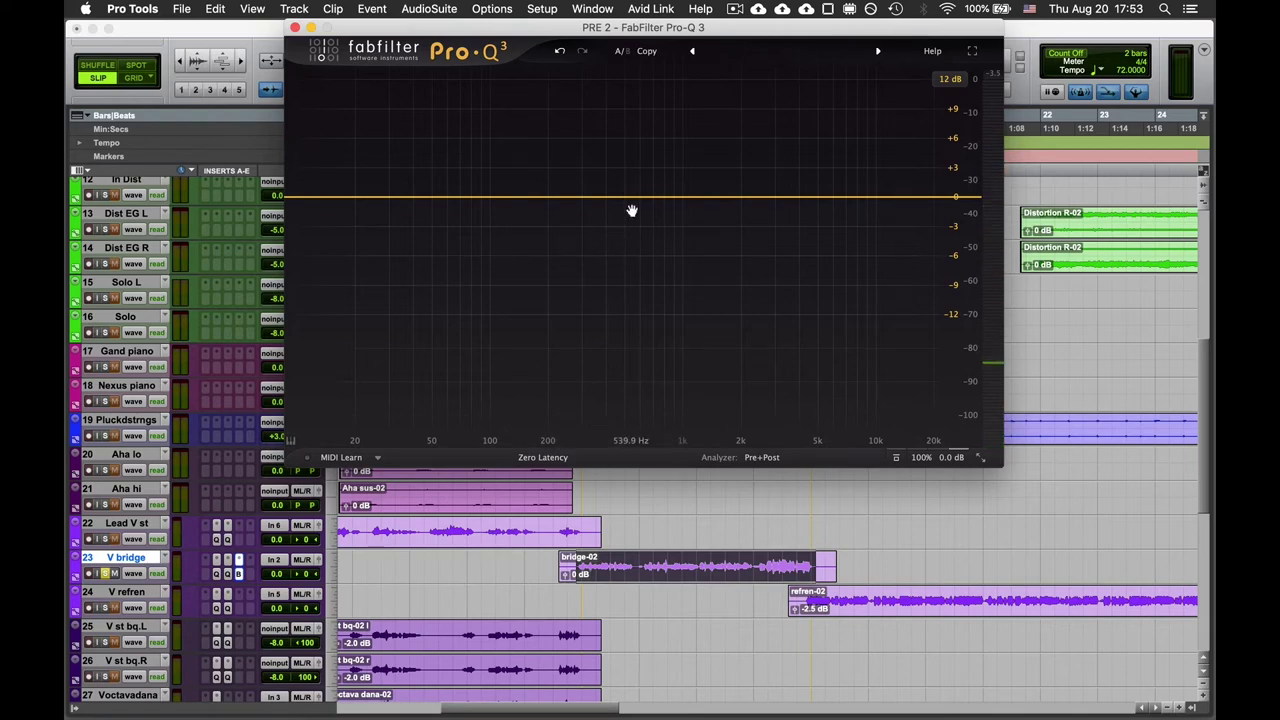
pyautogui.click(533, 198)
pyautogui.moveTo(532, 199); pyautogui.dragTo(530, 197)
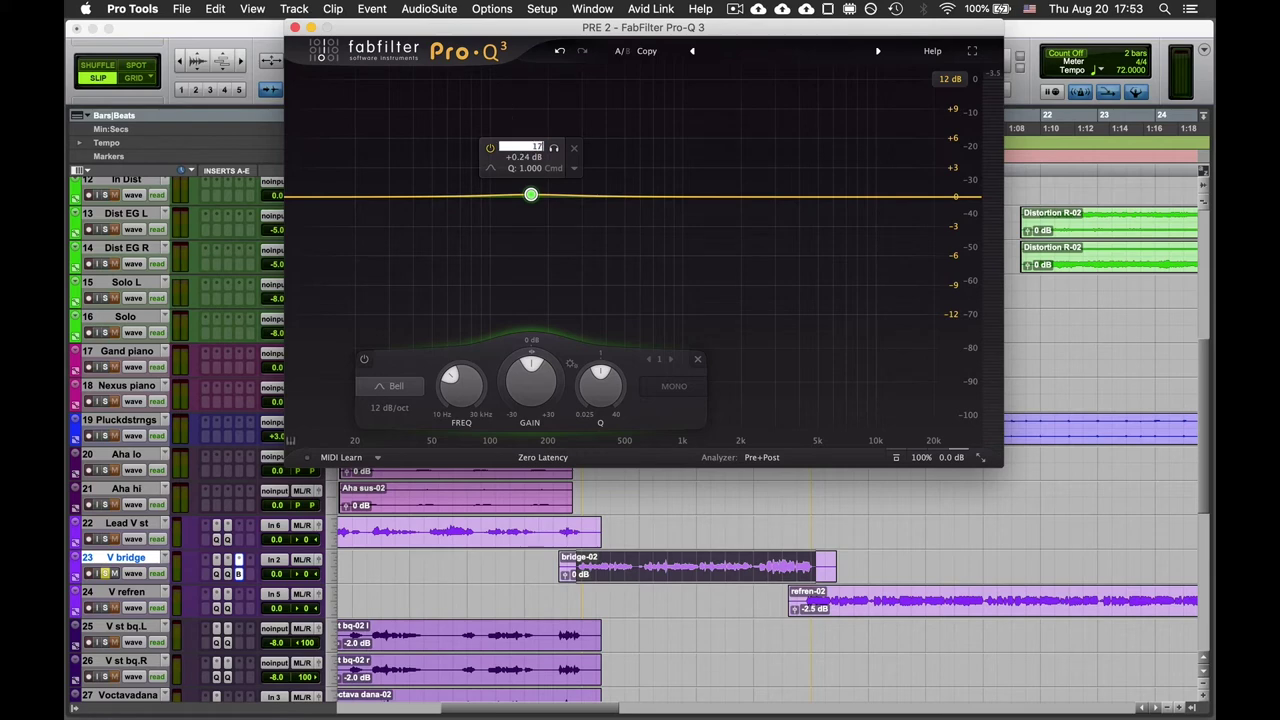
pyautogui.write('70')
pyautogui.press('Return')
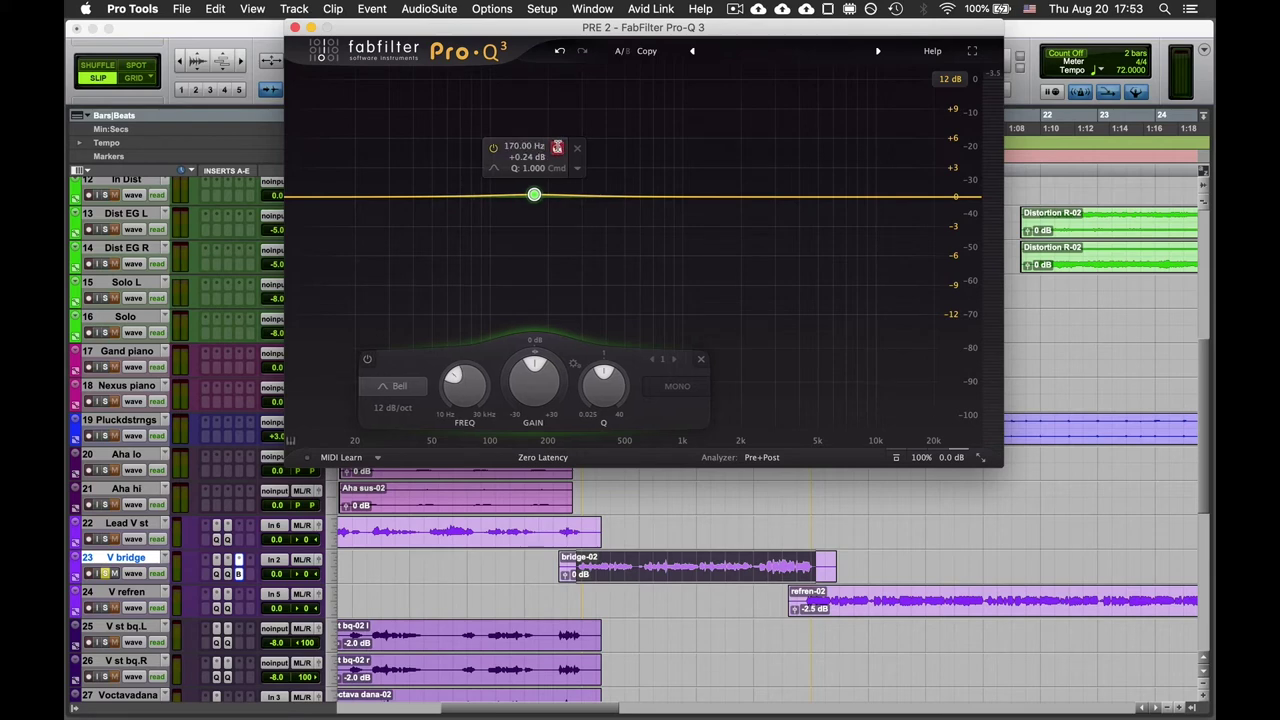
# Audition the low bell band in solo during playback, shifting it to 168.39 Hz and narrowing its Q to 3.773
pyautogui.press('space')
pyautogui.moveTo(557, 148)
pyautogui.mouseDown()
pyautogui.moveTo(539, 148)
pyautogui.moveTo(556, 148)
pyautogui.mouseUp()
pyautogui.scroll(5, 536, 204)
pyautogui.scroll(2, 536, 206)
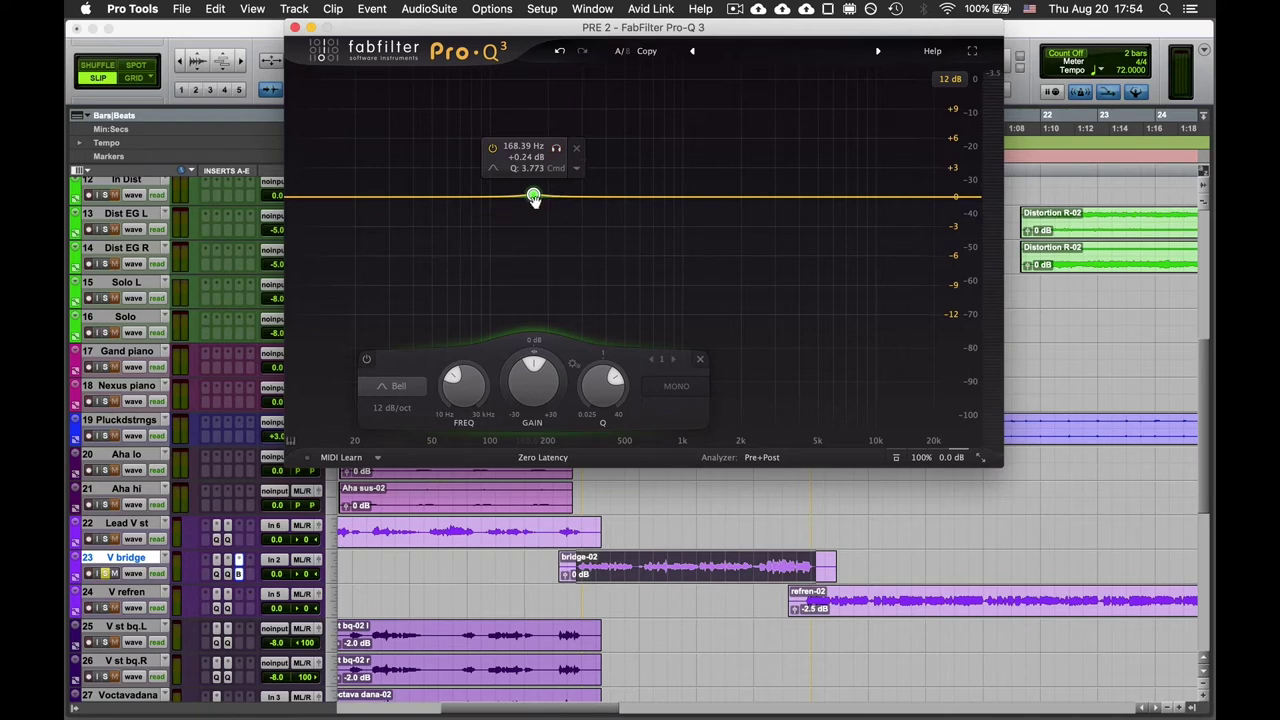
# Set the bell band's gain to 0 dB and make the band dynamic
pyautogui.write('00')
pyautogui.press('Return')
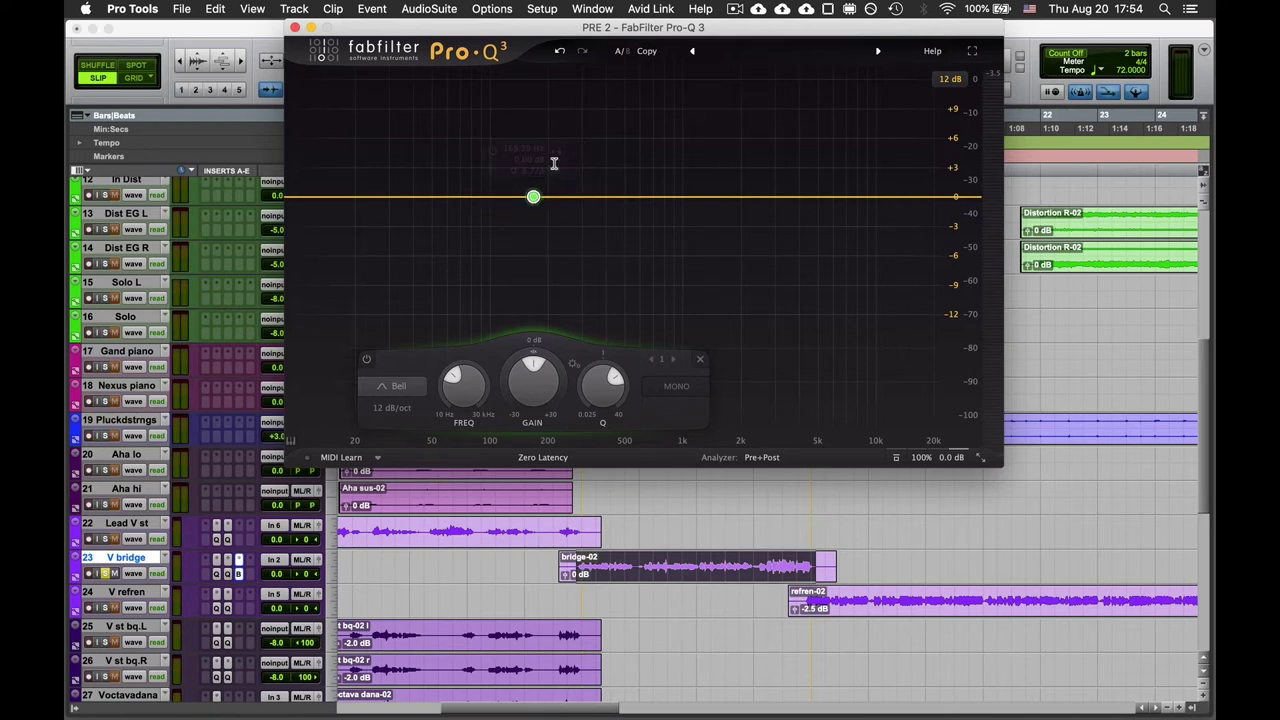
pyautogui.rightClick(533, 197)
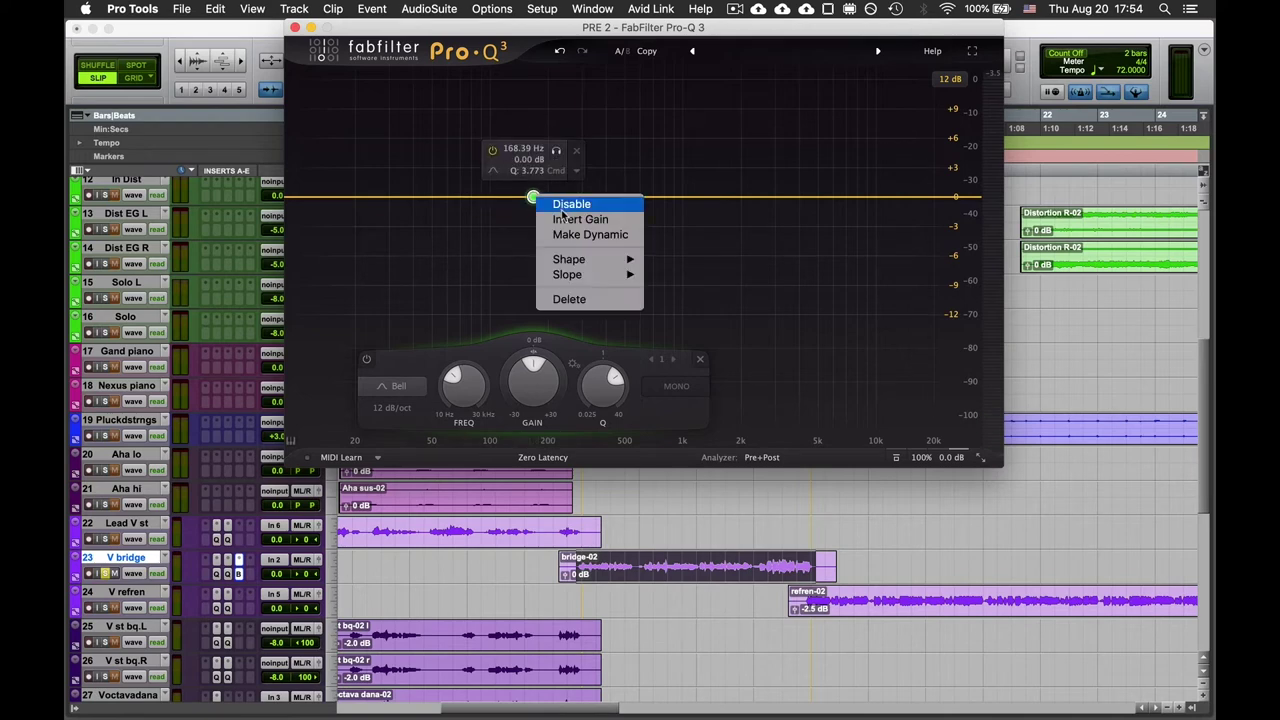
pyautogui.click(554, 235)
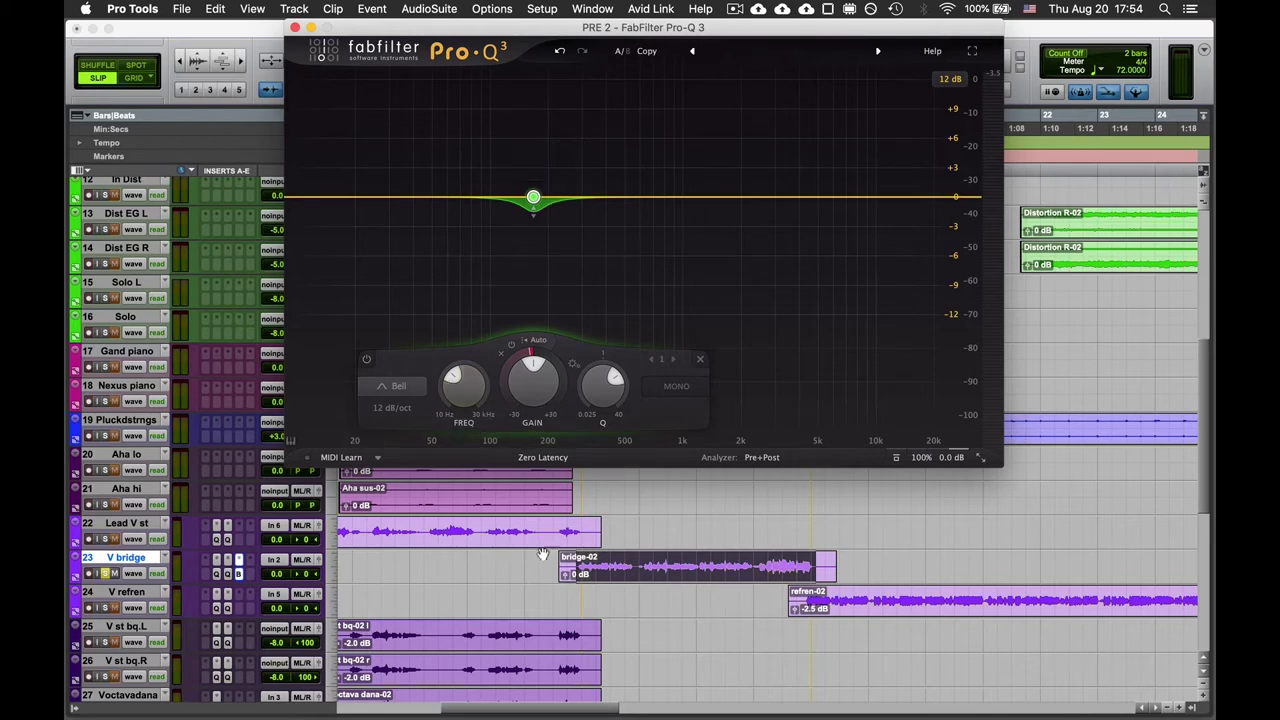
# Play V bridge unsoloed in the mix, widen the dynamic band's Q to 1.971 and deepen its dynamic range to -3.13 dB
pyautogui.click(104, 572)
pyautogui.press('space')
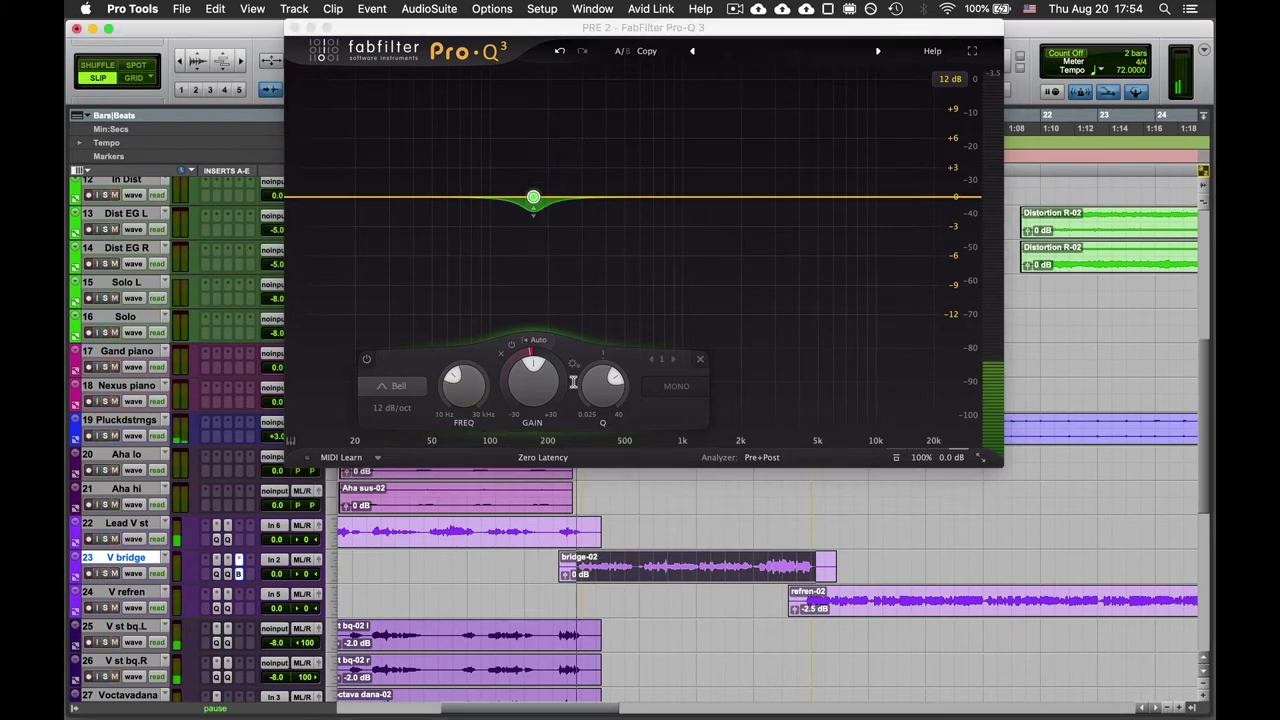
pyautogui.scroll(-3, 535, 210)
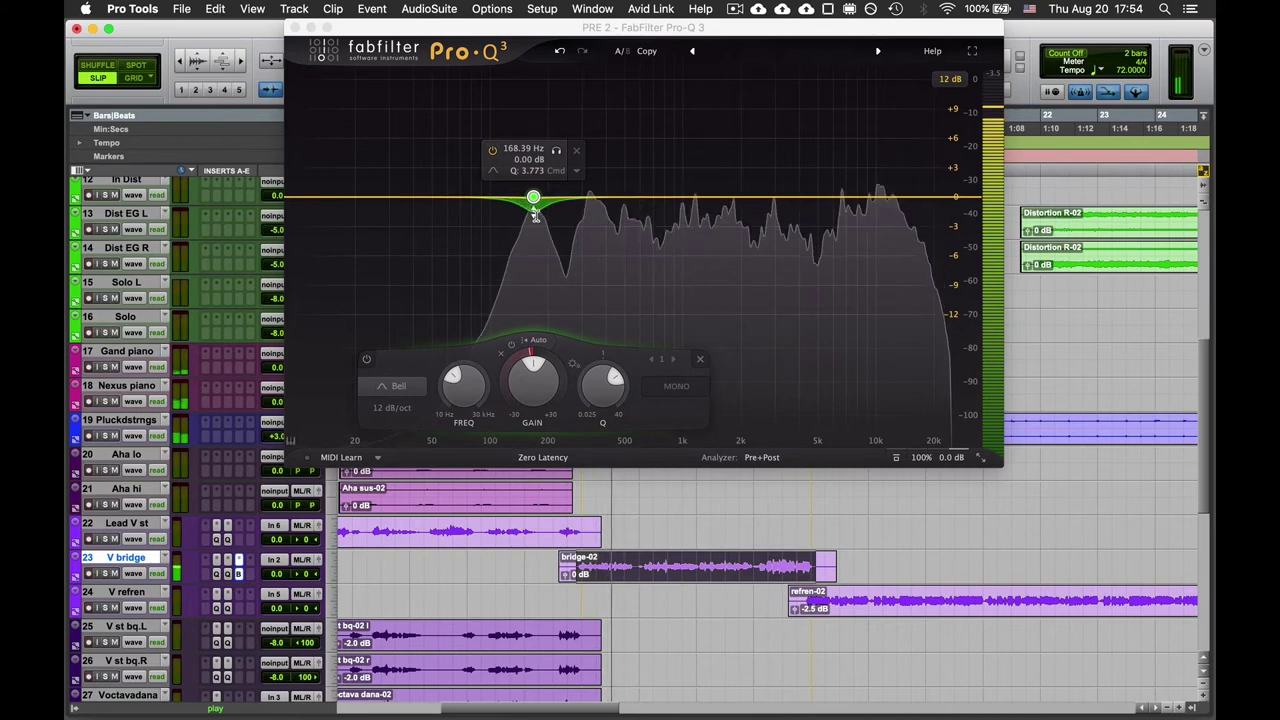
pyautogui.scroll(-1, 536, 216)
pyautogui.moveTo(536, 216); pyautogui.dragTo(536, 236)
# Switch the dynamic band from automatic to manual threshold, lower the threshold to -25.6 dB and widen the Q to 1.266
pyautogui.click(538, 340)
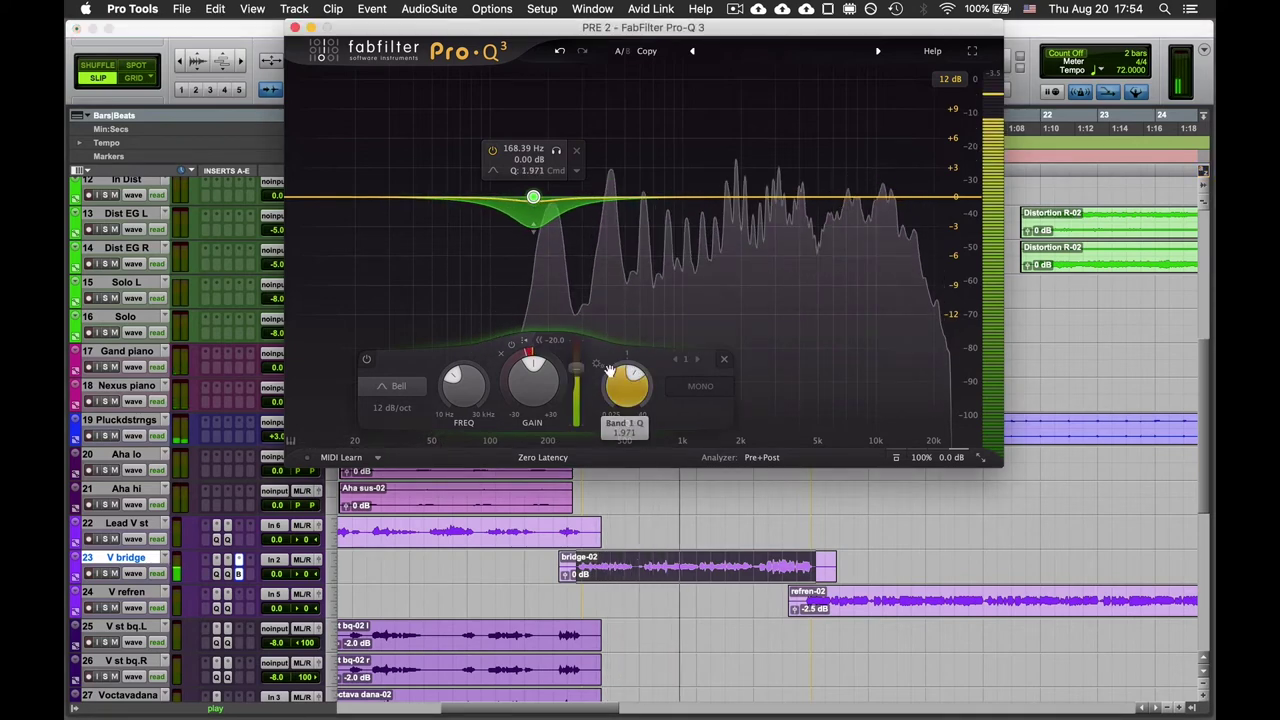
pyautogui.moveTo(583, 380); pyautogui.dragTo(584, 388)
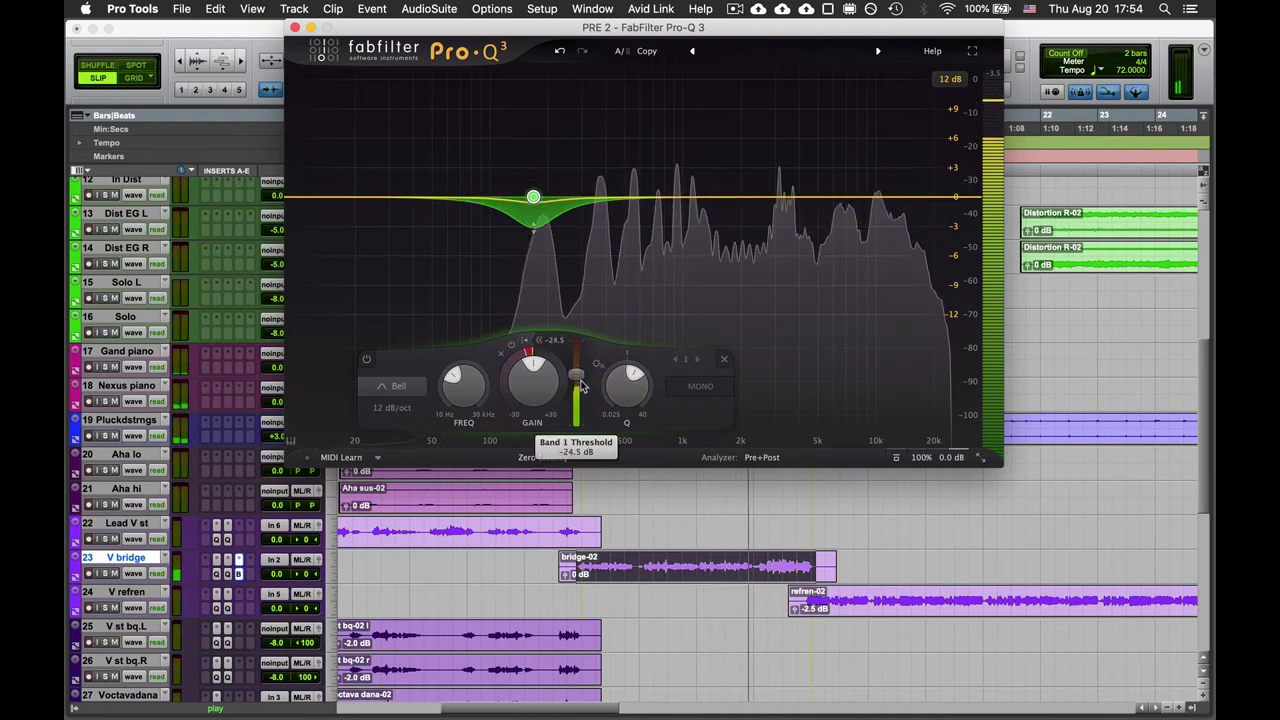
pyautogui.moveTo(582, 388); pyautogui.dragTo(582, 389)
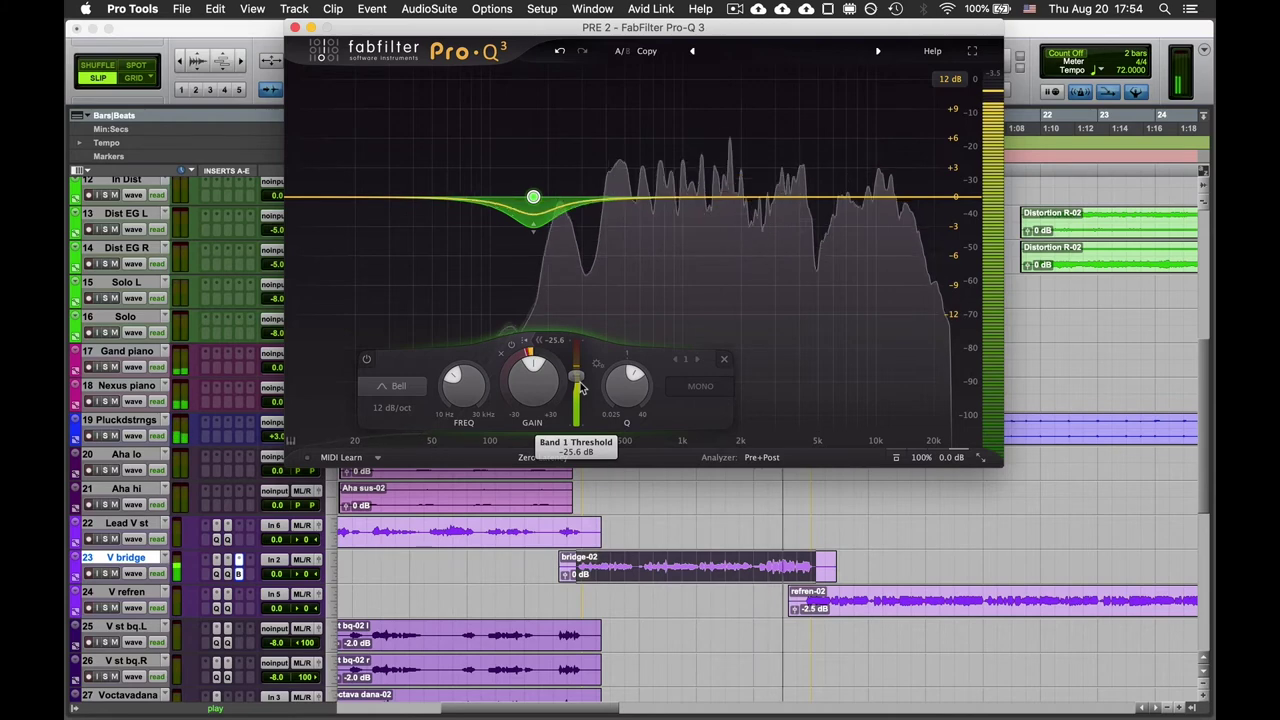
pyautogui.scroll(-3, 536, 222)
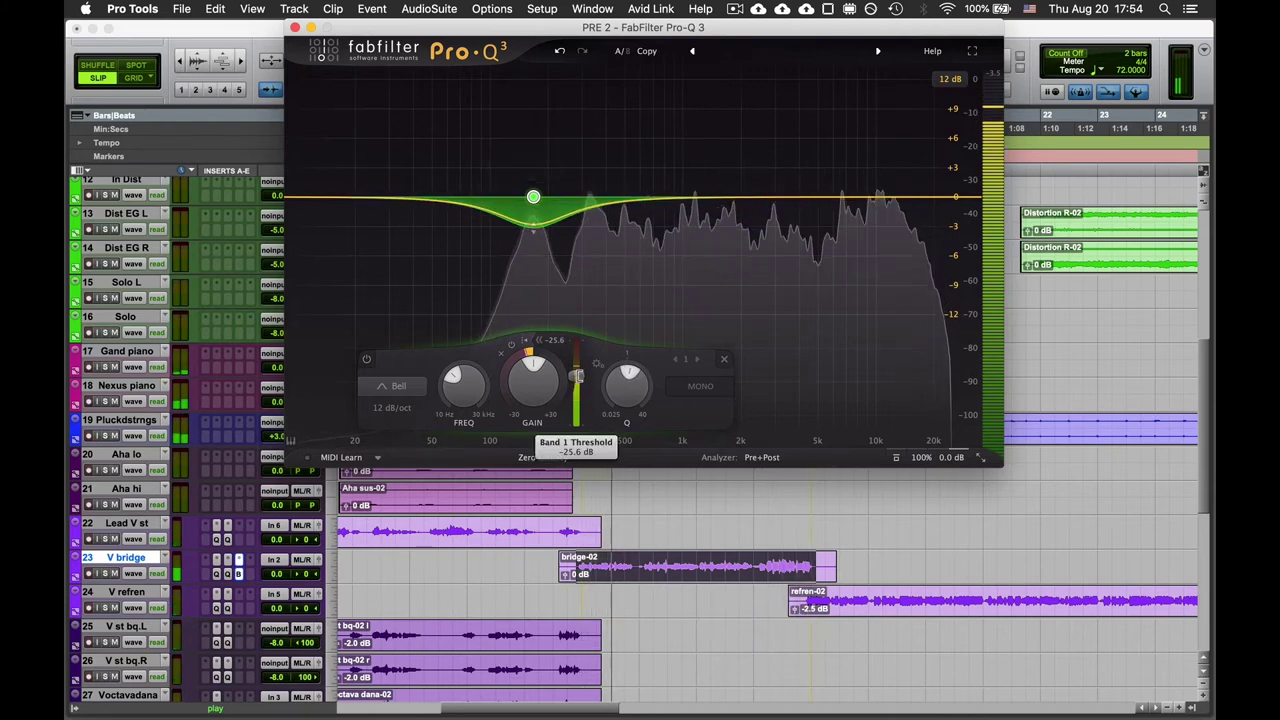
# Raise the dynamic band's threshold to -23.0 dB and slightly deepen its dynamic range, finishing the playback
pyautogui.moveTo(578, 373); pyautogui.dragTo(578, 371)
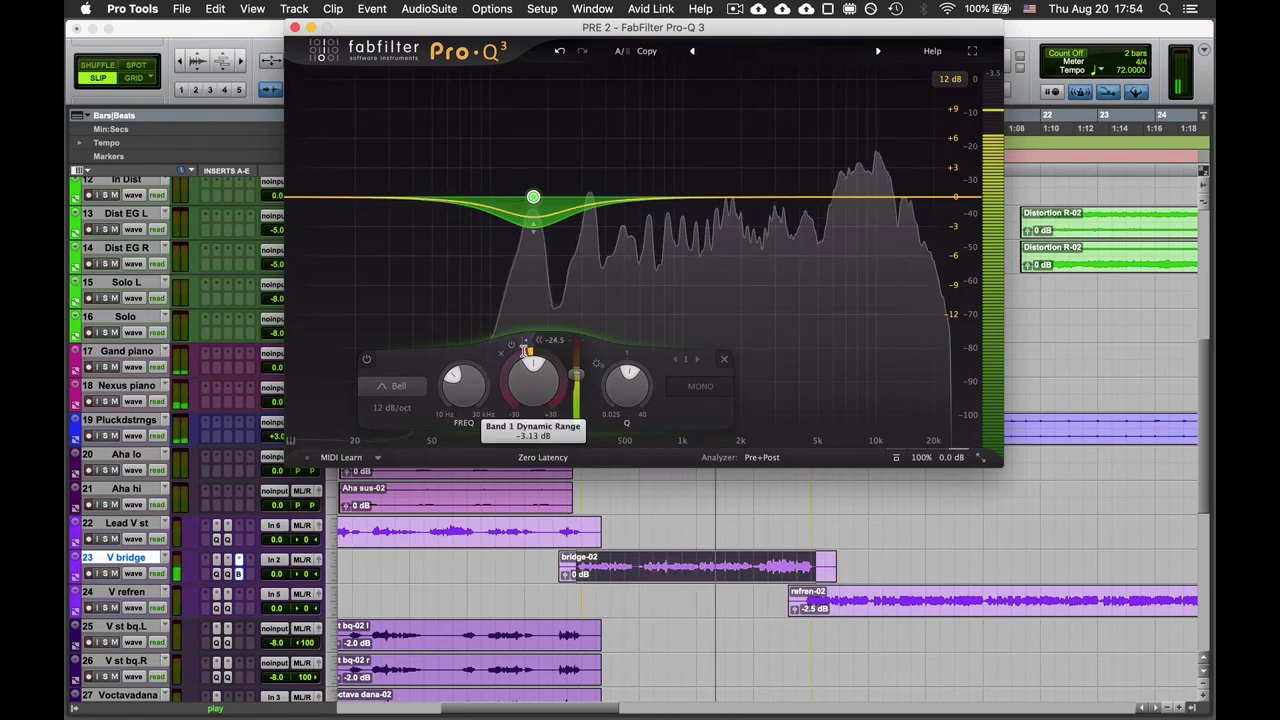
pyautogui.moveTo(524, 349); pyautogui.dragTo(526, 351)
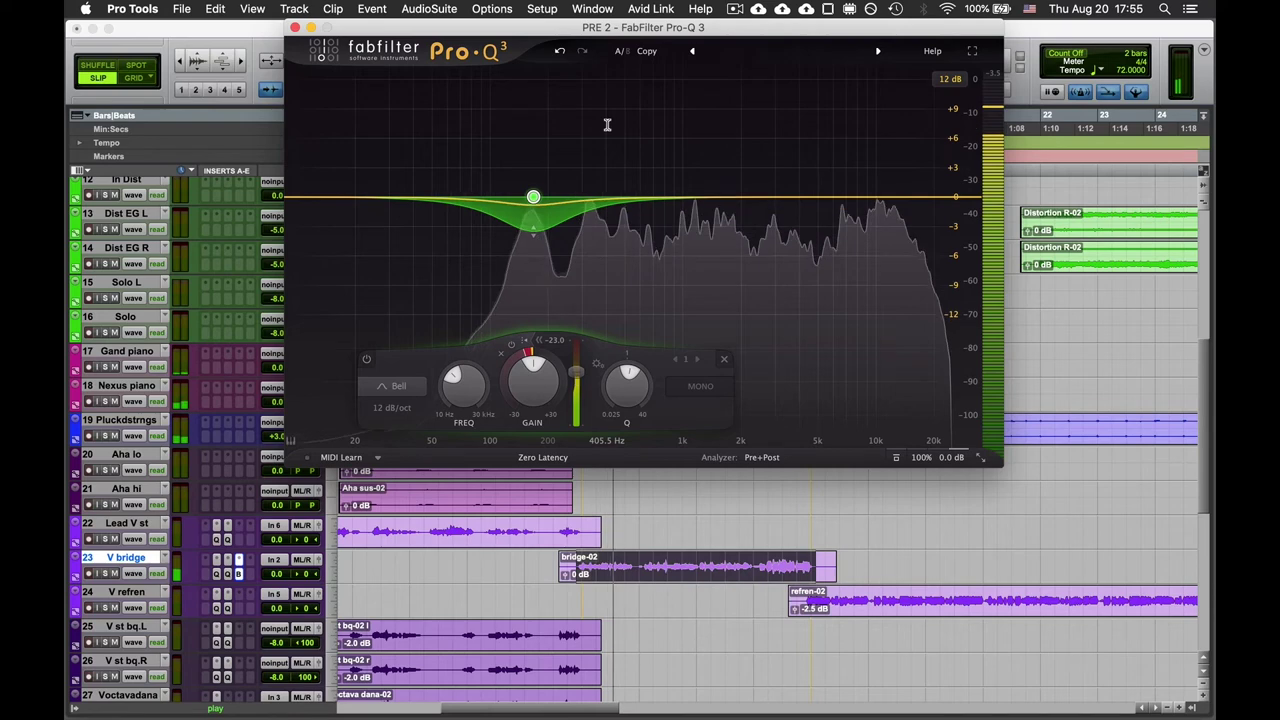
pyautogui.press('space')
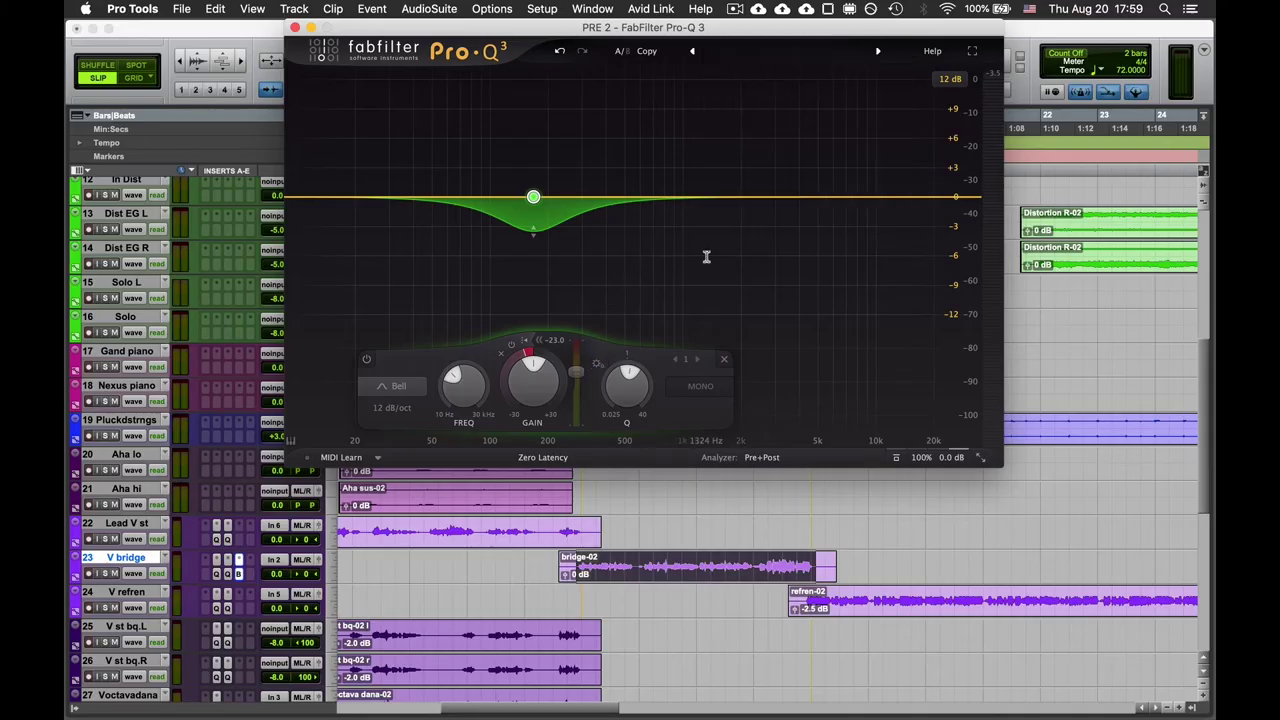
# Select the opening part of bridge-02 and compare its playback with the Pro-Q 3 insert bypassed and active
pyautogui.press('space')
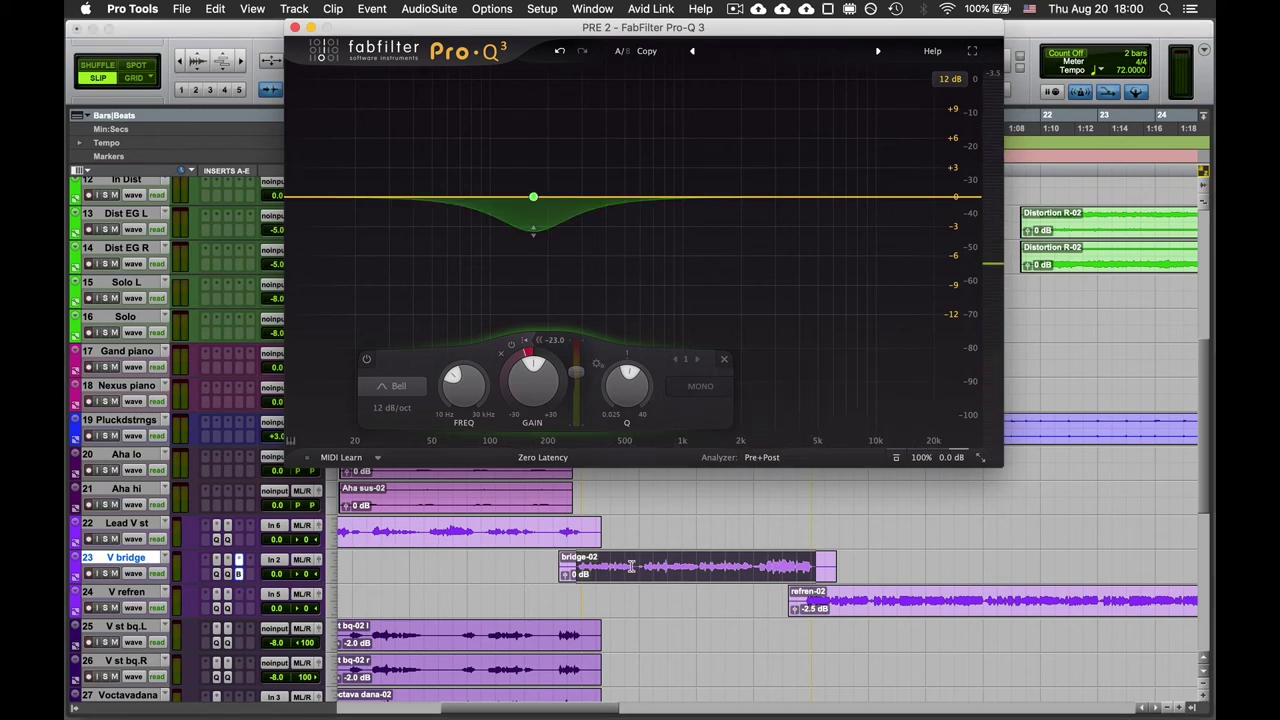
pyautogui.moveTo(635, 566); pyautogui.dragTo(610, 566)
pyautogui.moveTo(529, 248)
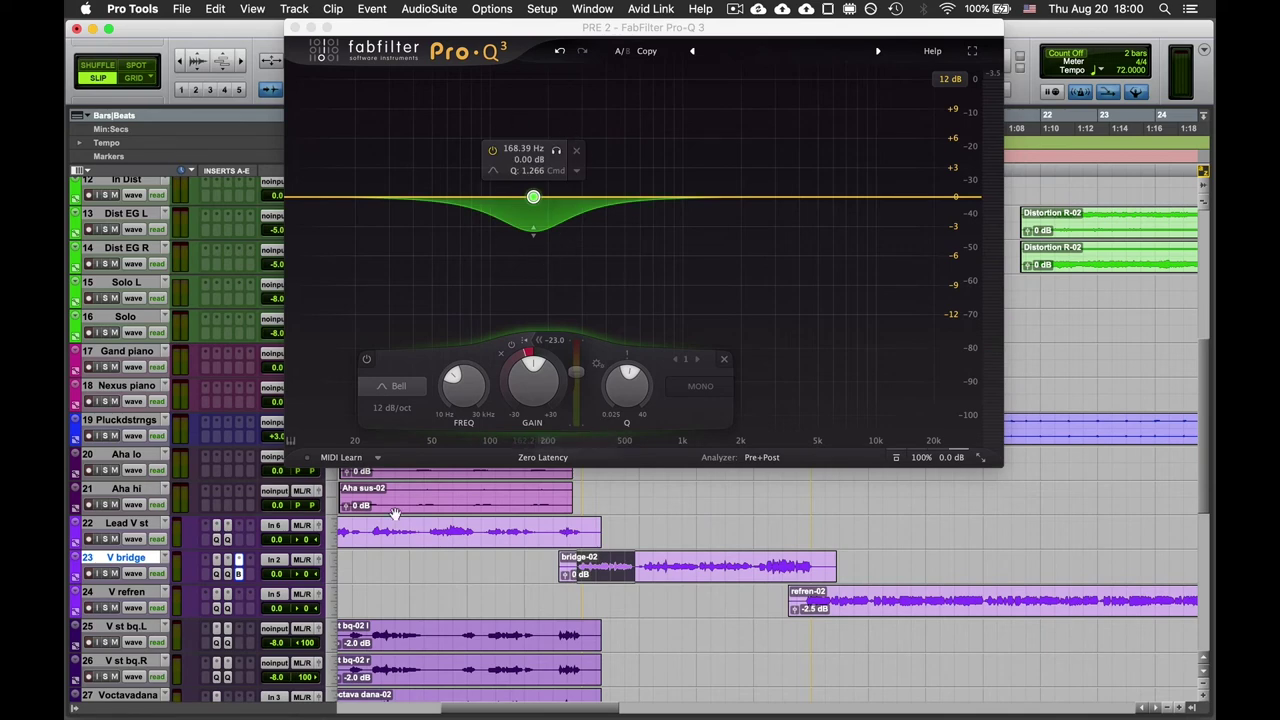
pyautogui.click(240, 576)
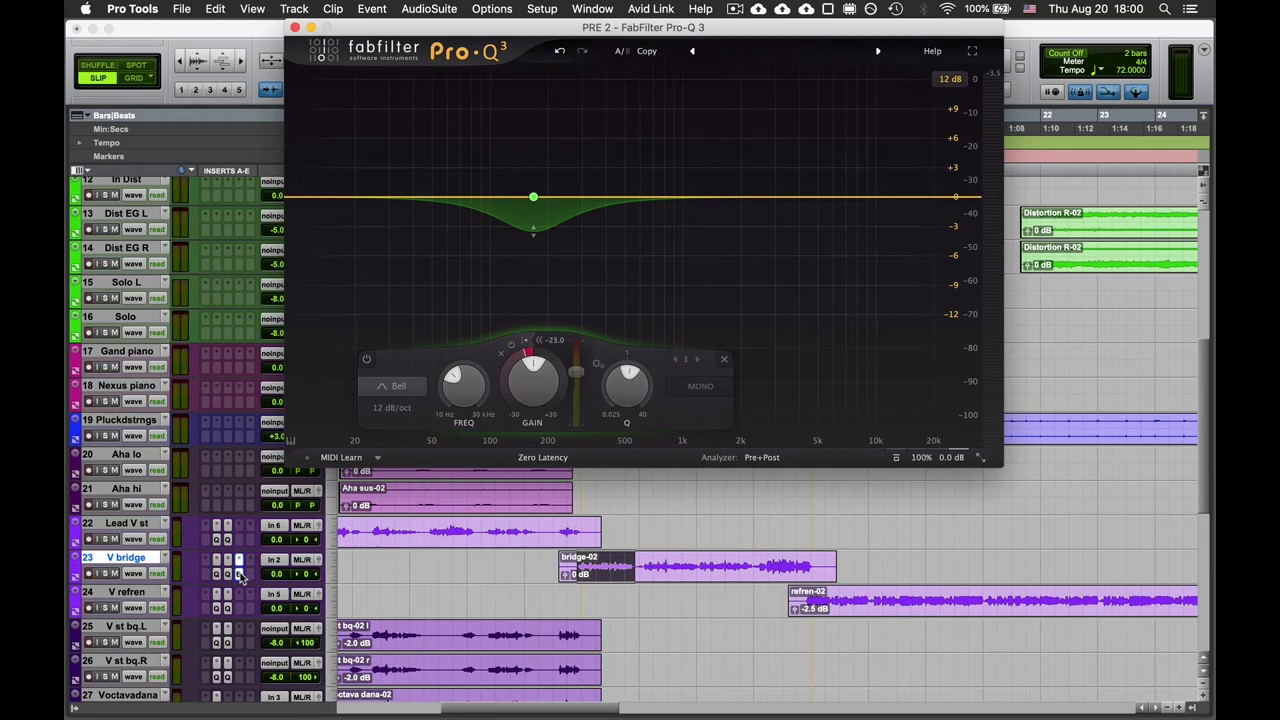
pyautogui.press('space')
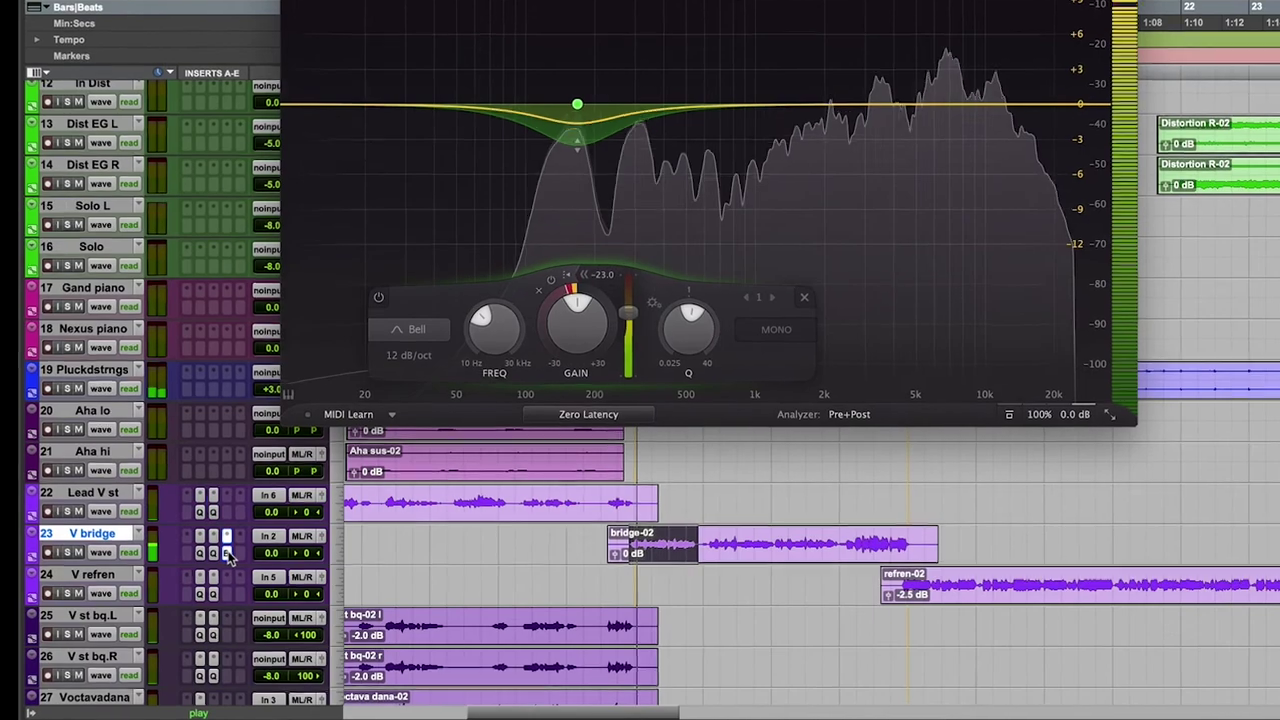
pyautogui.keyDown('super'); pyautogui.click(228, 552); pyautogui.keyUp('super')
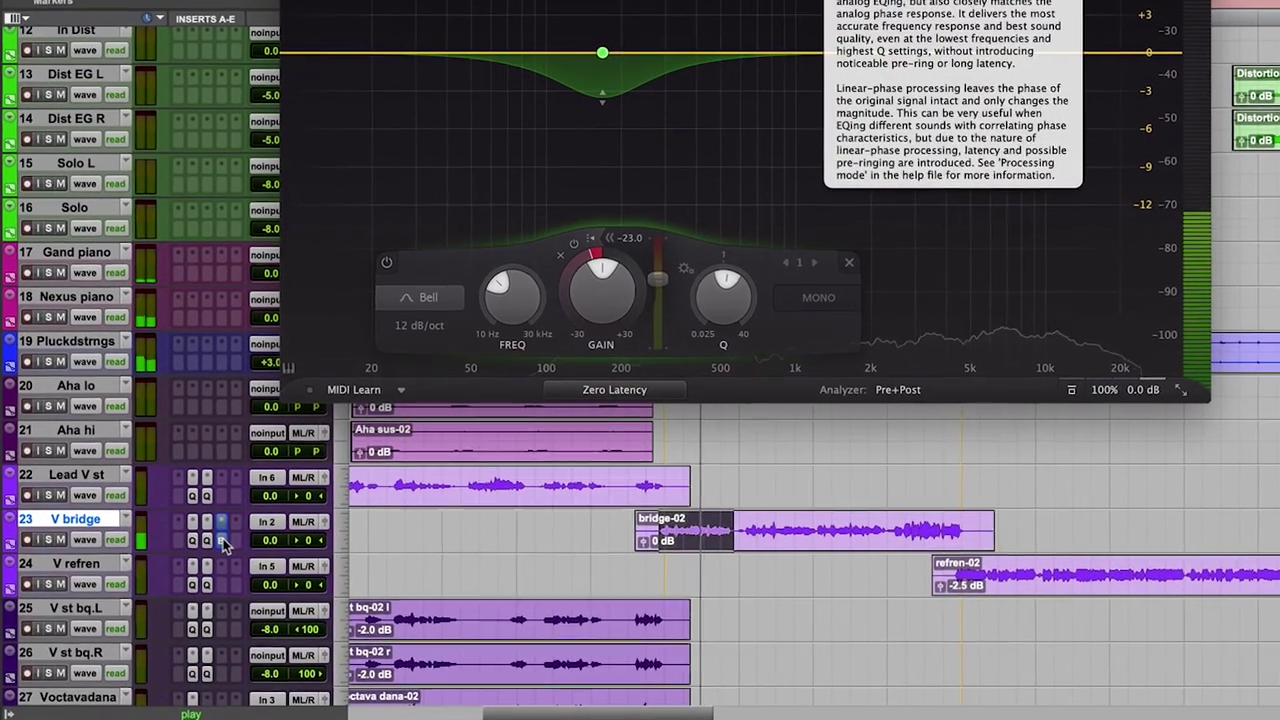
pyautogui.keyDown('super'); pyautogui.click(224, 543); pyautogui.keyUp('super')
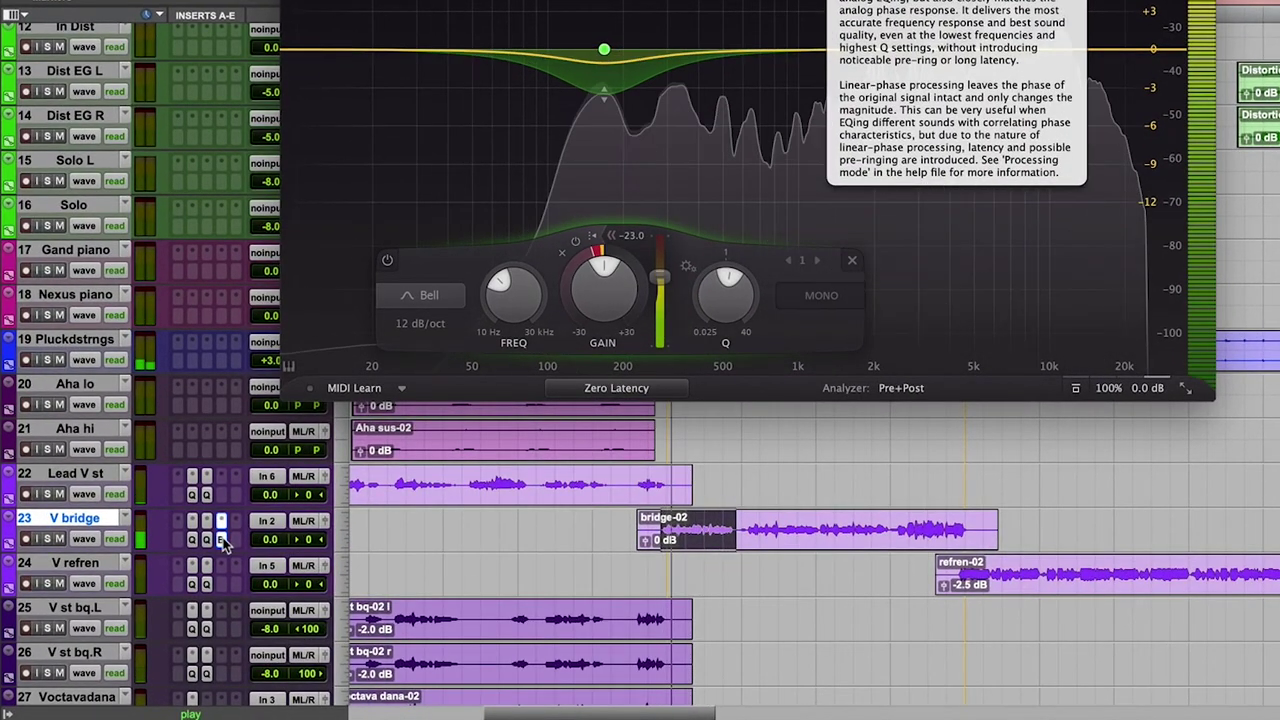
pyautogui.keyDown('super'); pyautogui.click(224, 543); pyautogui.keyUp('super')
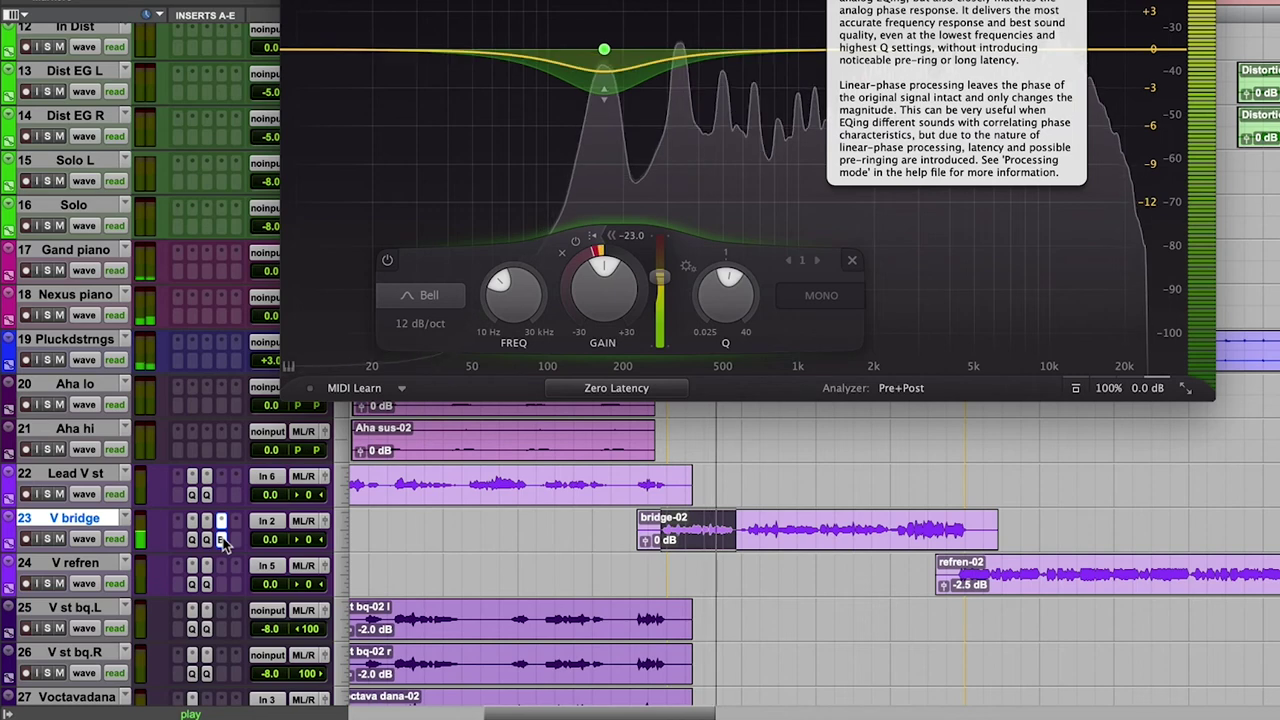